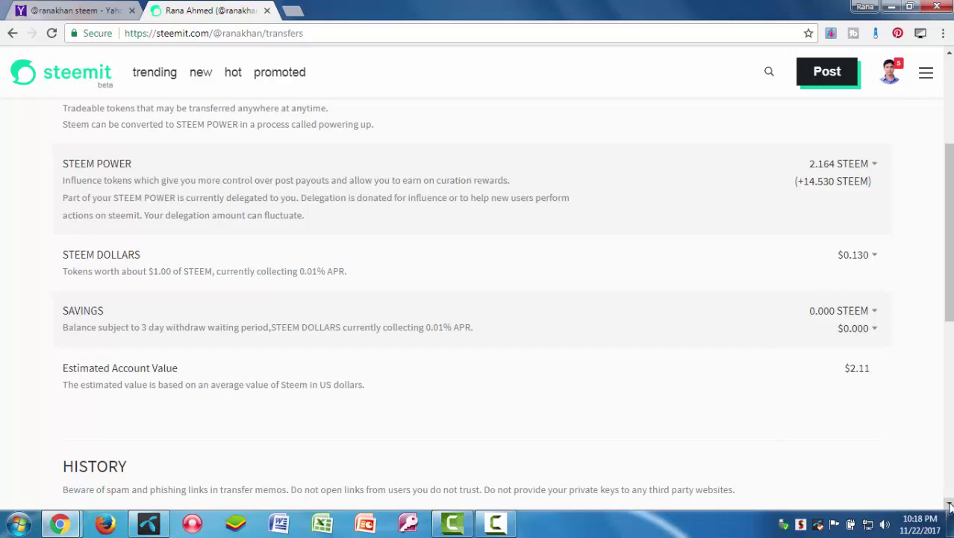
- Review the Steemit transfer history, then switch to the Coinbase window and view the ETH Wallet's transactions
scroll(949, 505, "down", 4)
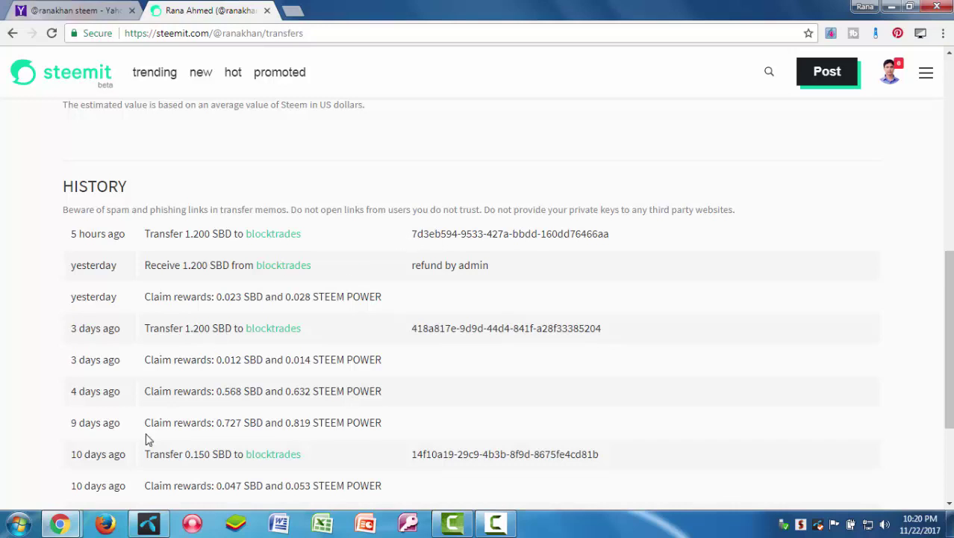
mouse_move(60, 523)
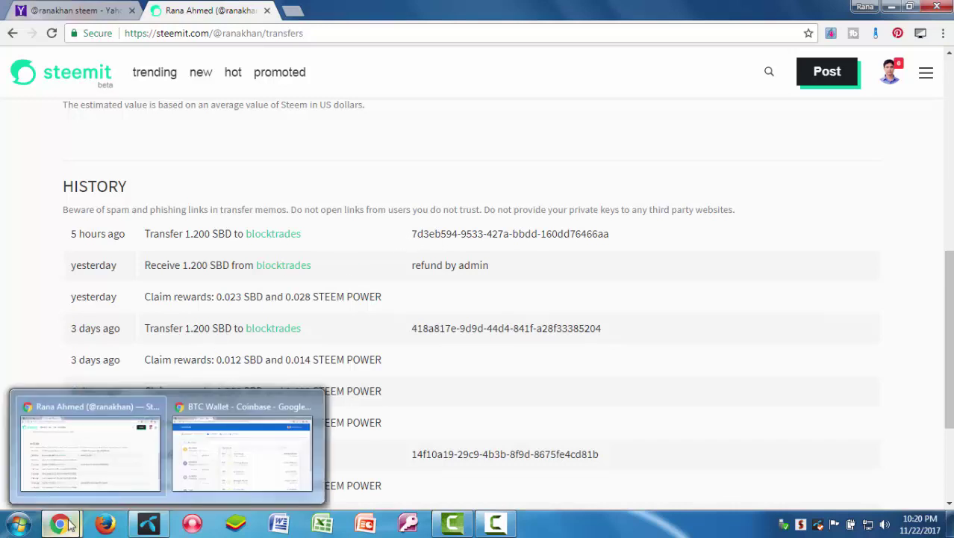
left_click(251, 446)
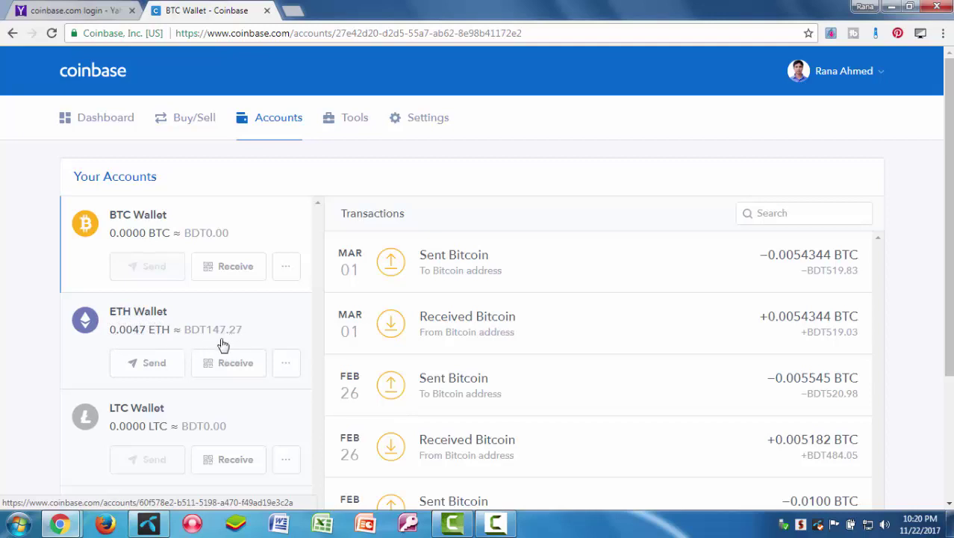
left_click(154, 317)
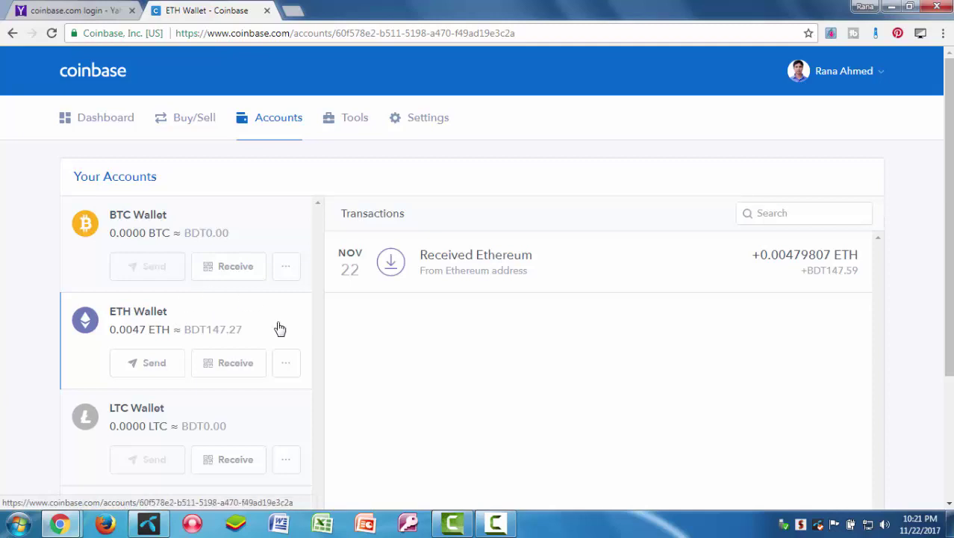
- Return to the Steemit wallet window and open the Sell option for the Steem Dollars balance
mouse_move(60, 522)
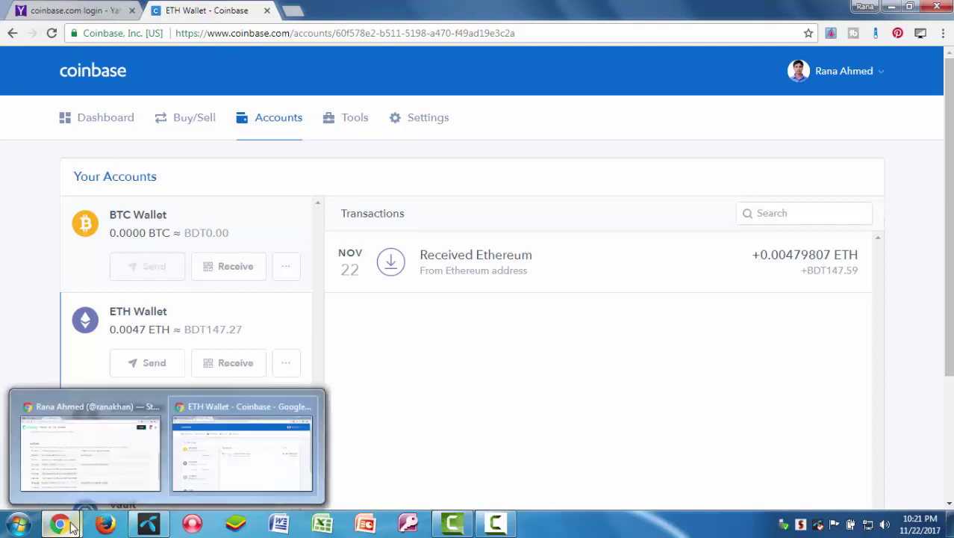
left_click(74, 468)
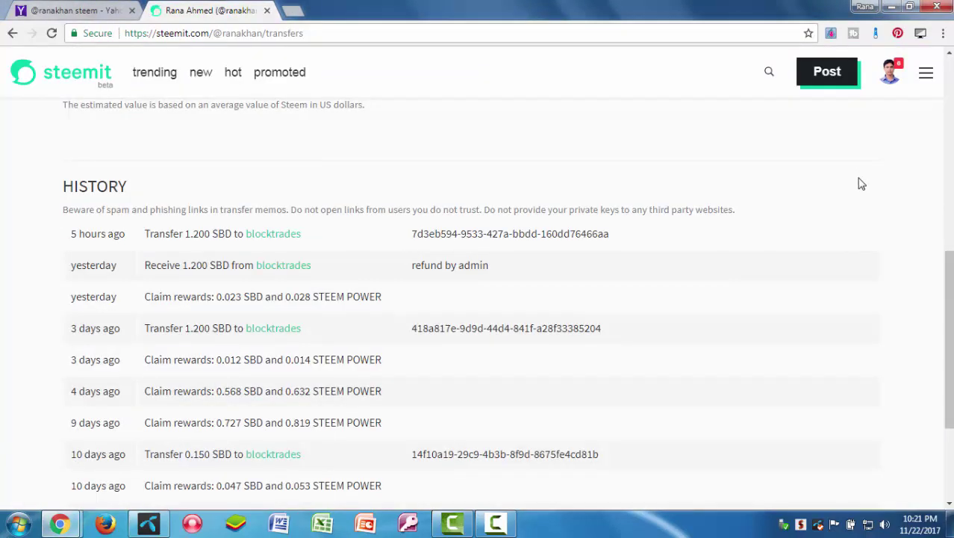
scroll(861, 184, "up", 3)
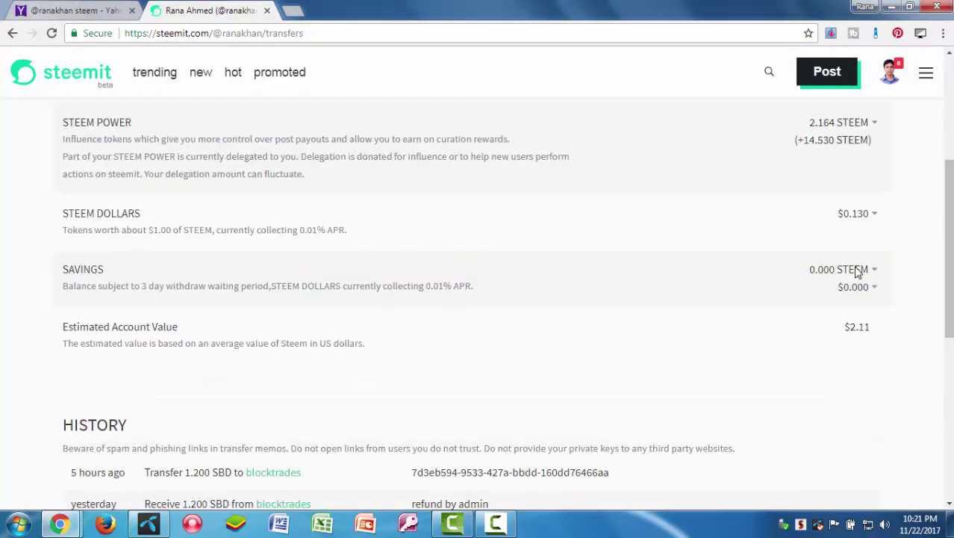
left_click(873, 215)
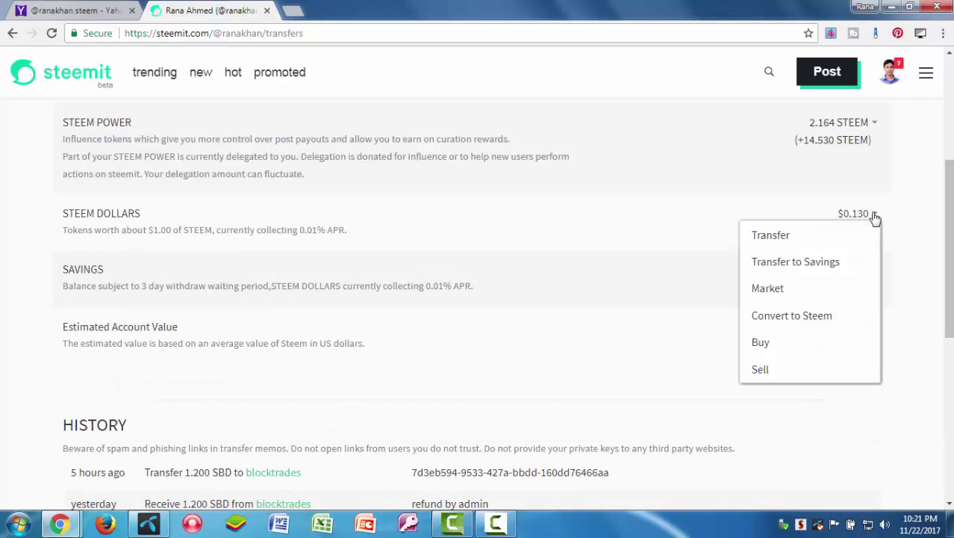
left_click(768, 374)
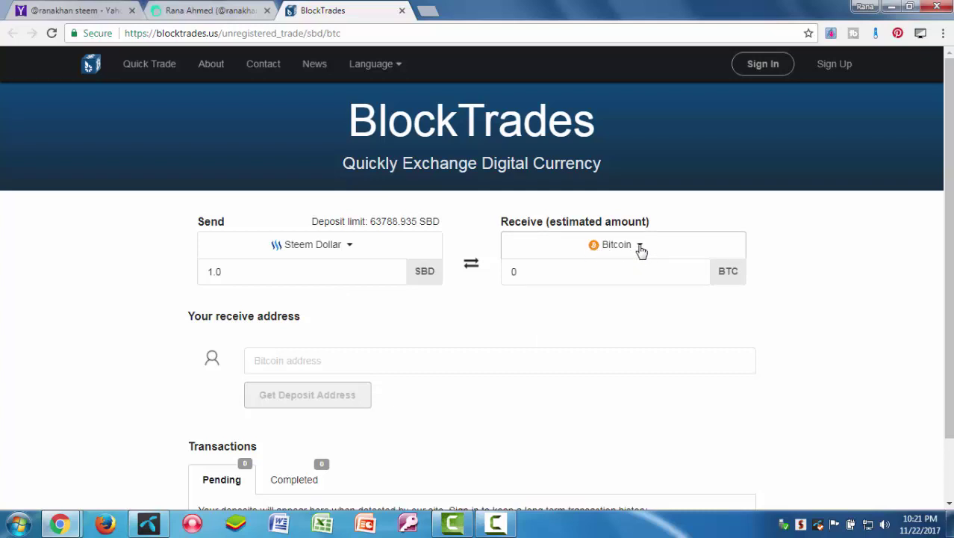
- Choose Ether as the coin to receive in the BlockTrades exchange form
left_click(641, 249)
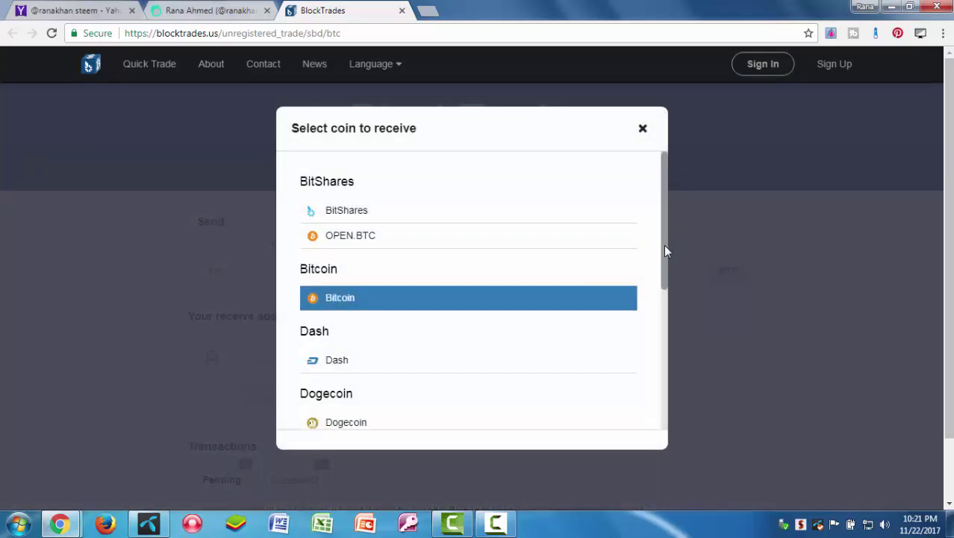
left_click_drag(665, 249, 662, 333)
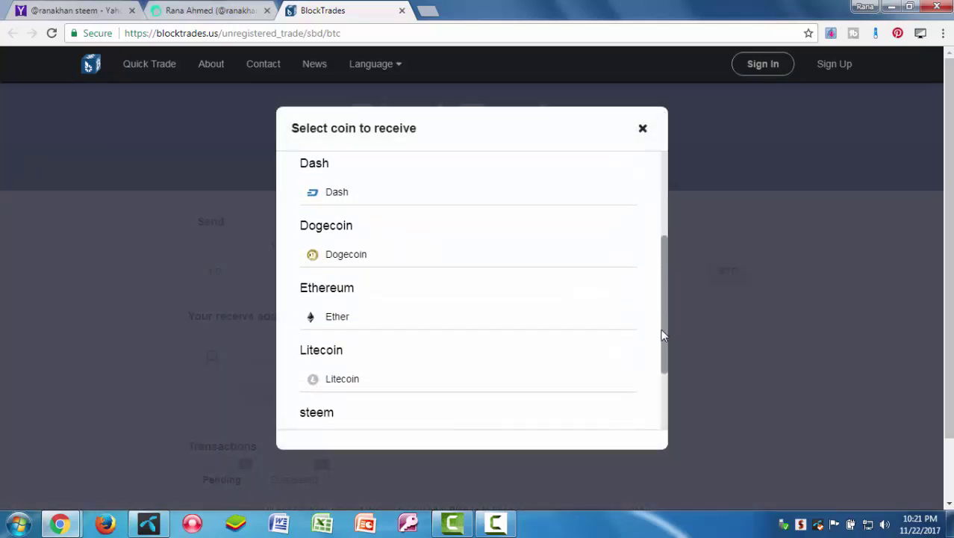
left_click(338, 318)
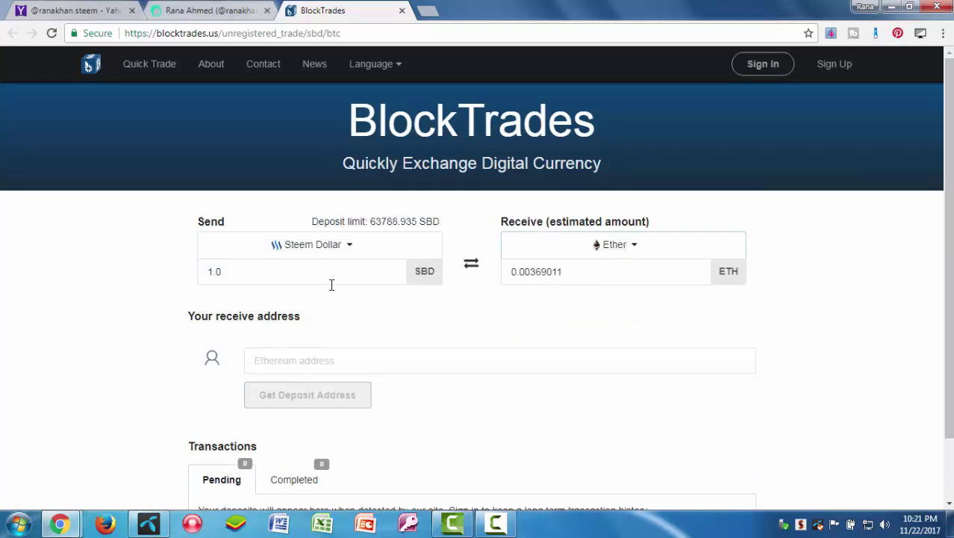
- Set the Steem Dollar amount to send to 1.20 SBD
left_click(240, 272)
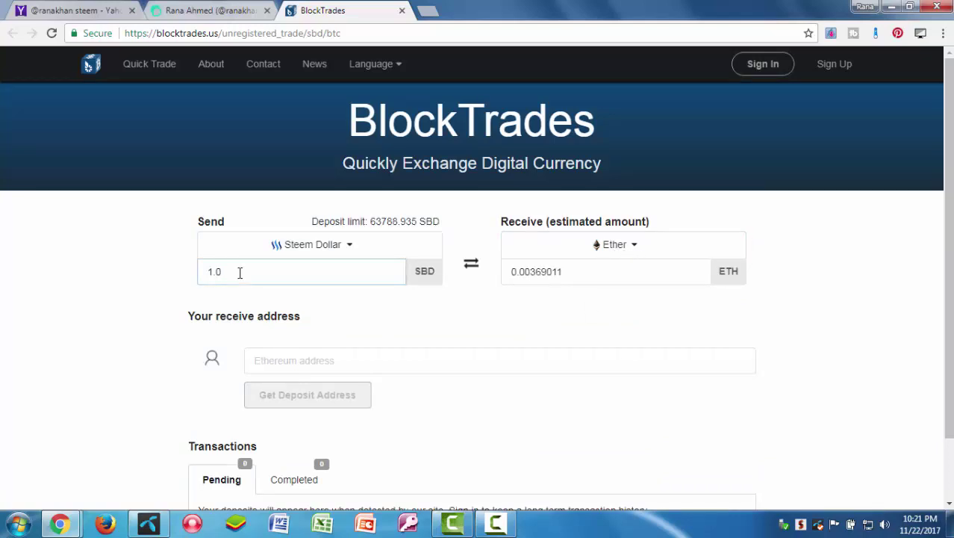
key("BackSpace")
key("BackSpace")
type(".20")
left_click(557, 310)
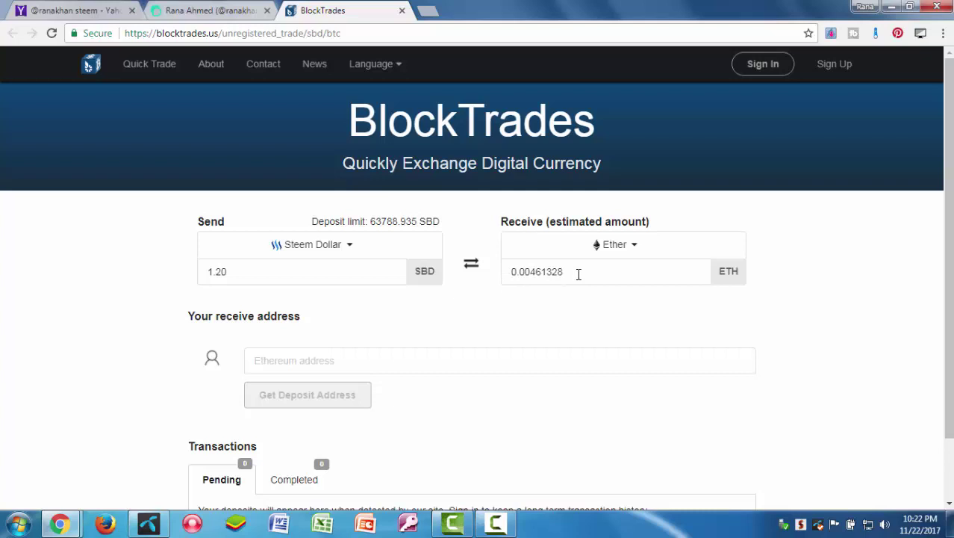
- Switch to the Coinbase window, reveal the ETH Wallet's receive address and copy it
left_click(319, 361)
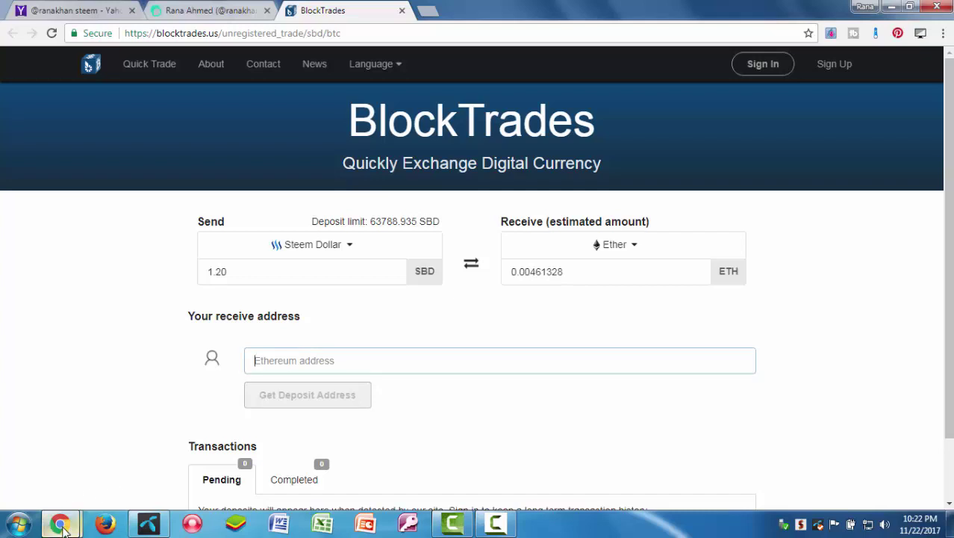
mouse_move(60, 523)
left_click(210, 473)
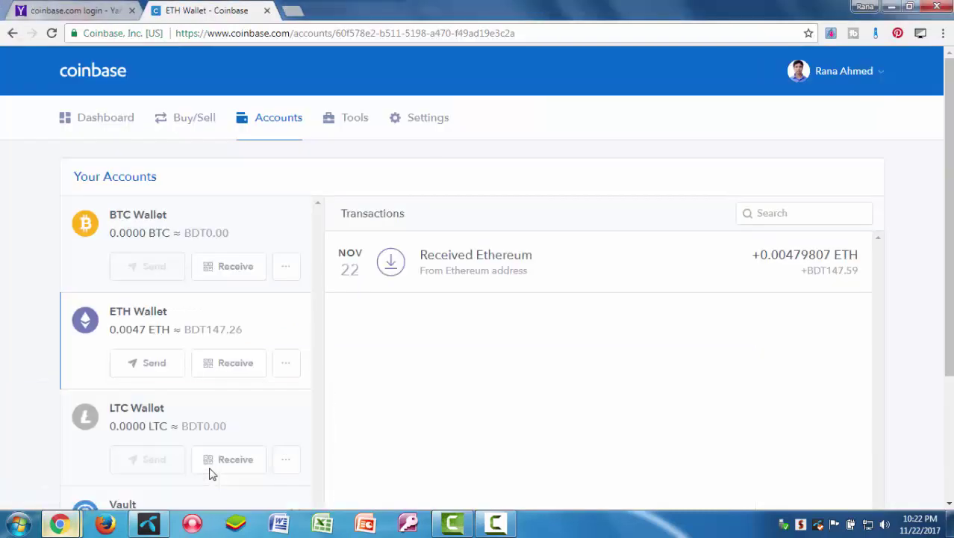
left_click(238, 368)
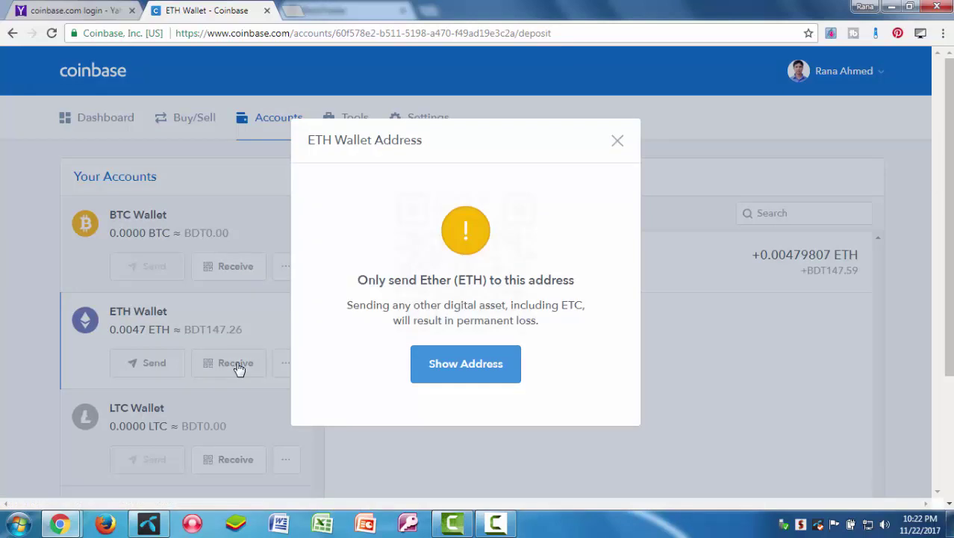
left_click(450, 371)
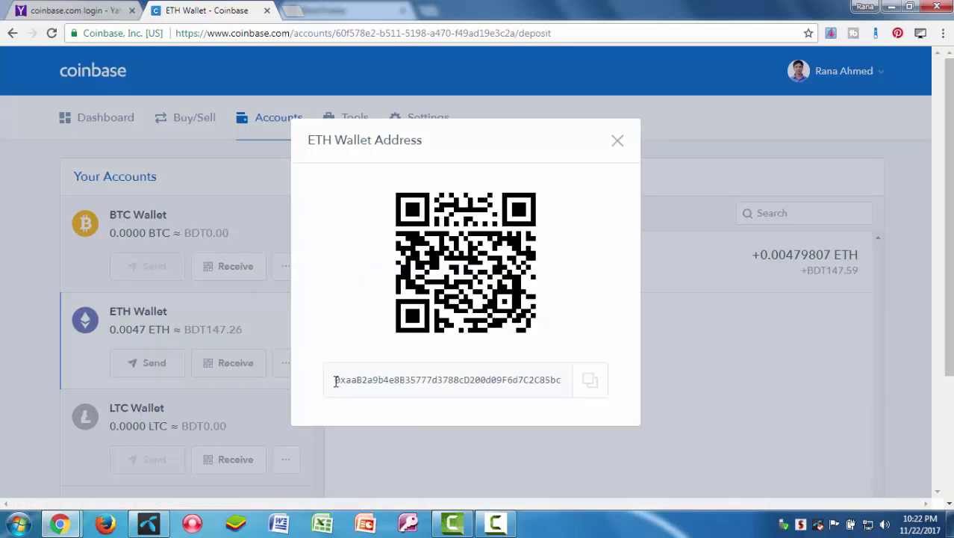
left_click_drag(336, 381, 569, 399)
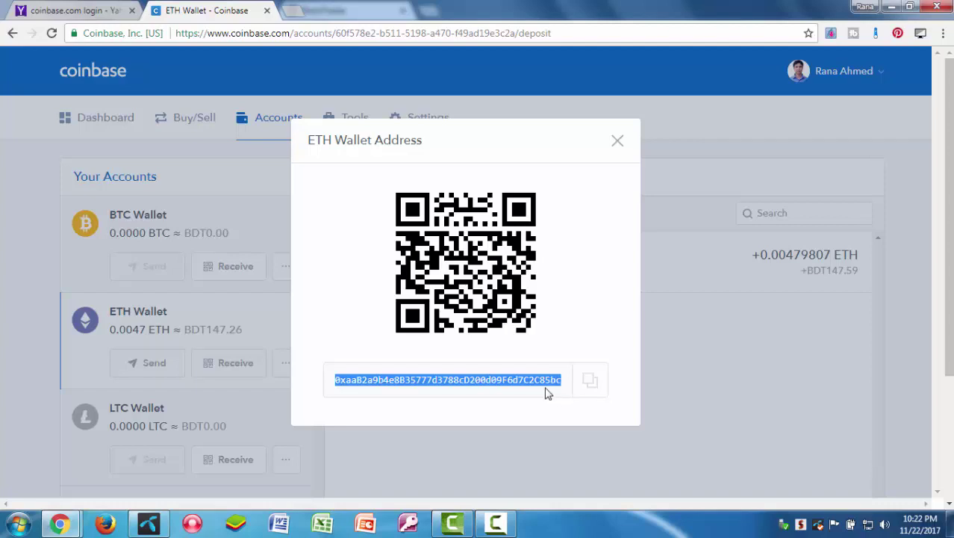
right_click(540, 382)
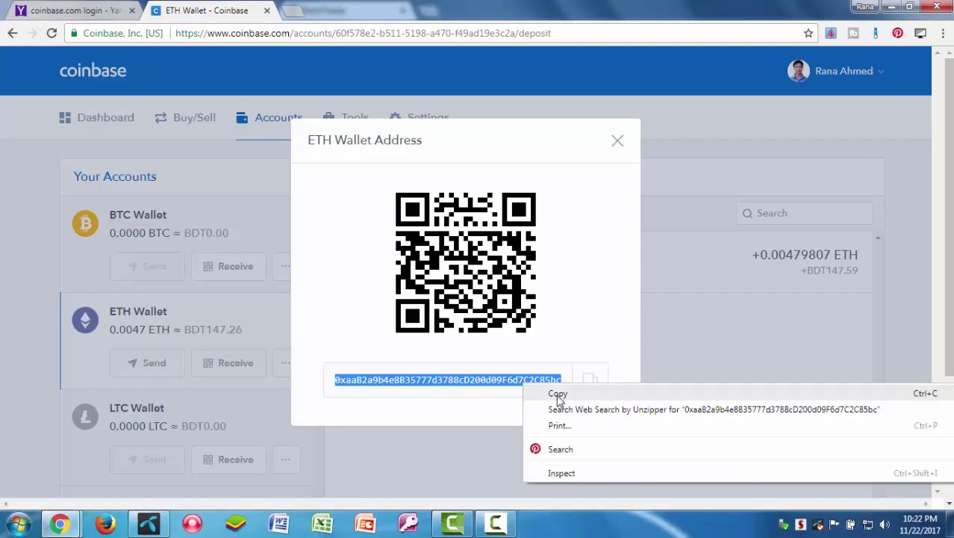
left_click(558, 396)
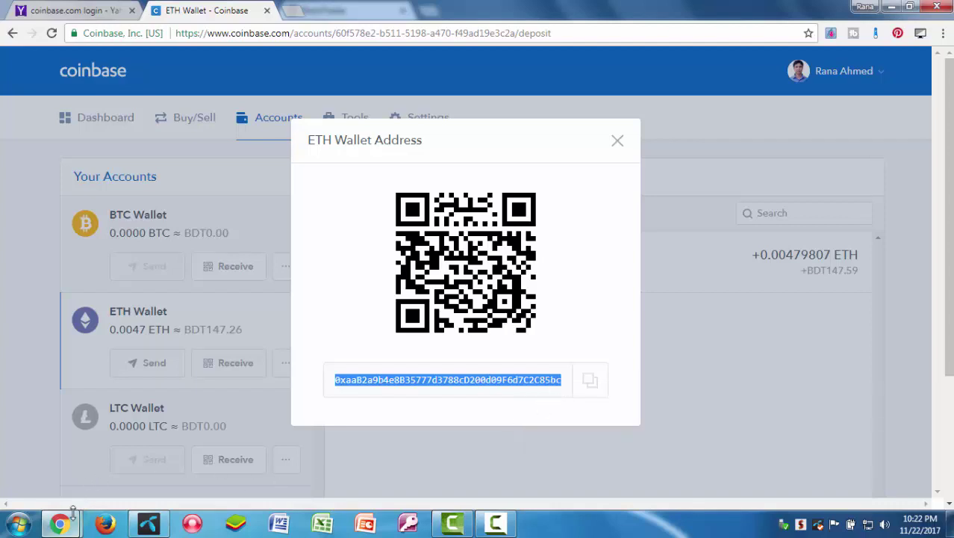
- Return to BlockTrades and paste the copied Ethereum wallet address as the receive address
mouse_move(60, 523)
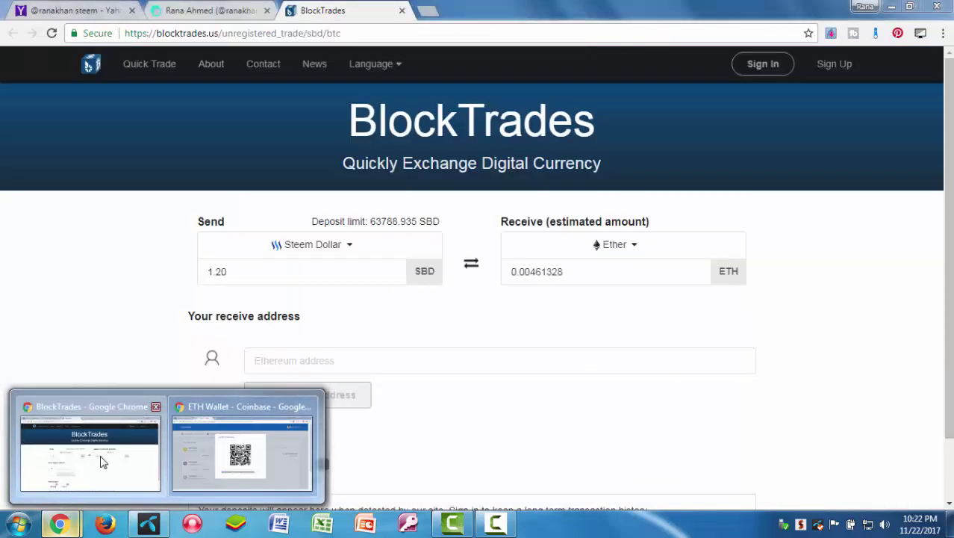
left_click(103, 462)
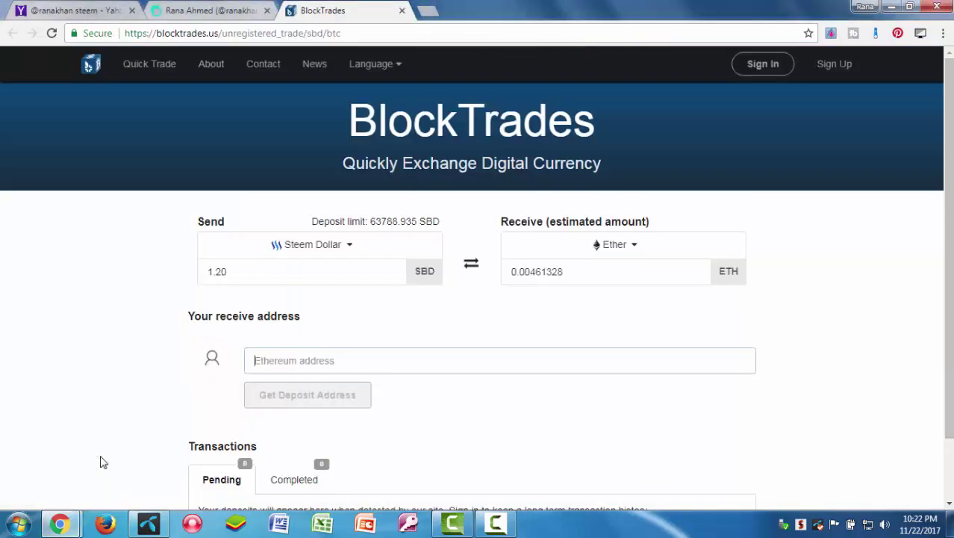
right_click(377, 364)
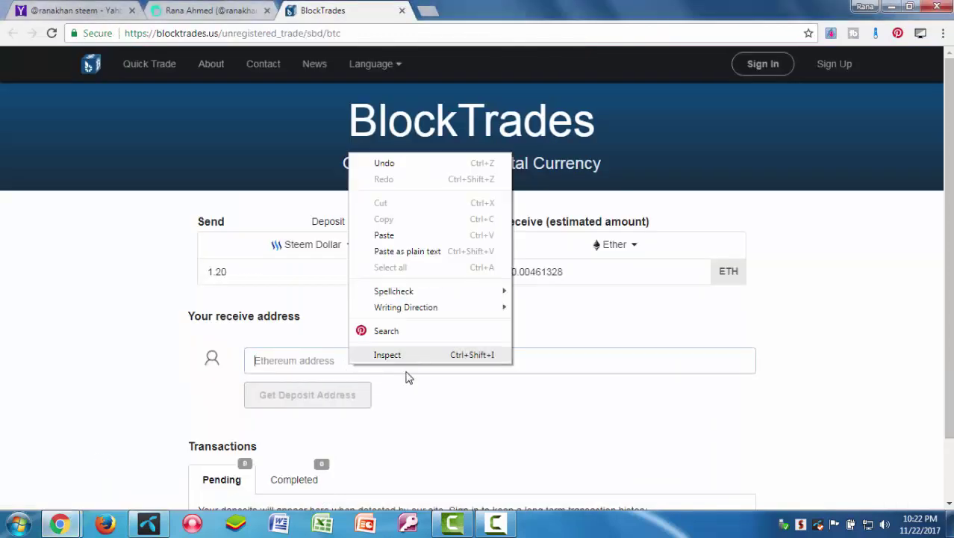
left_click(410, 237)
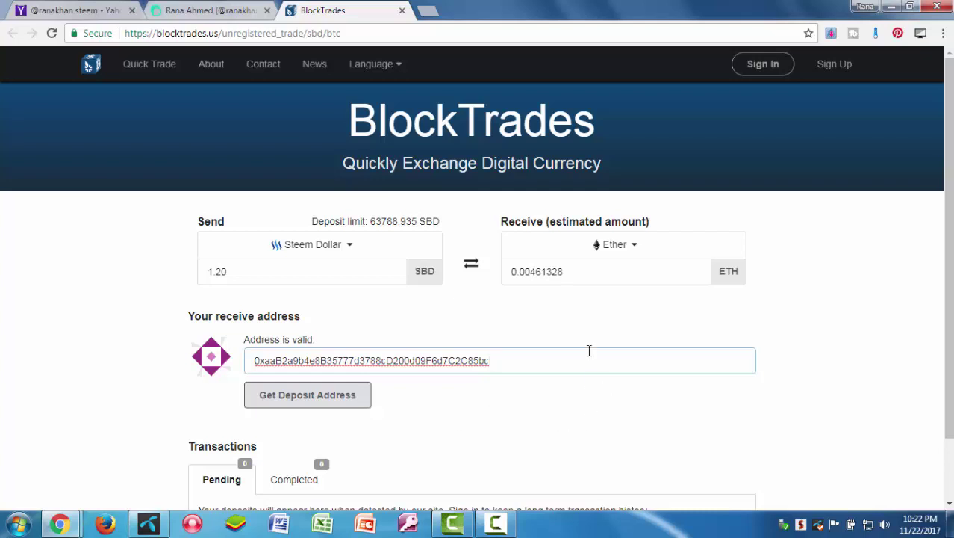
- Change the coin to receive to Litecoin in the exchange form
left_click(637, 249)
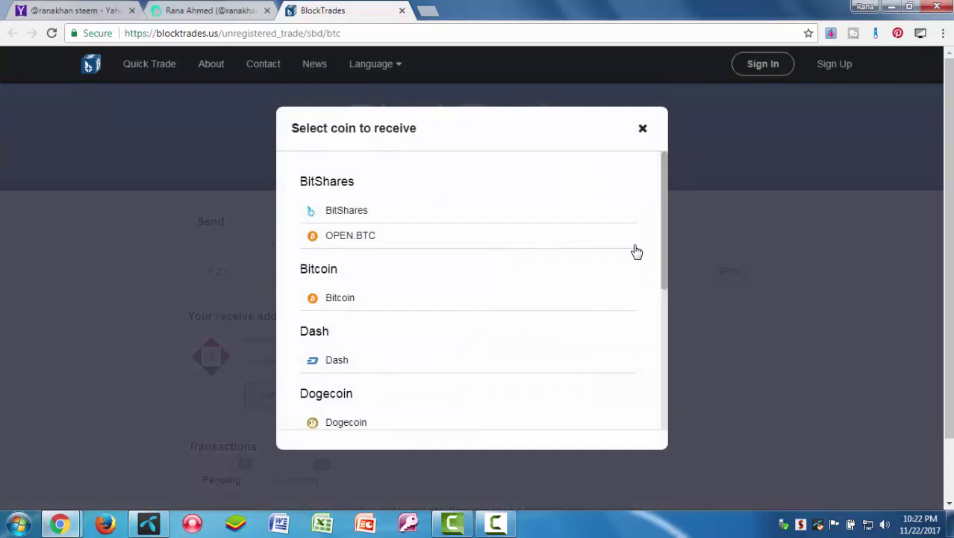
left_click_drag(663, 244, 657, 334)
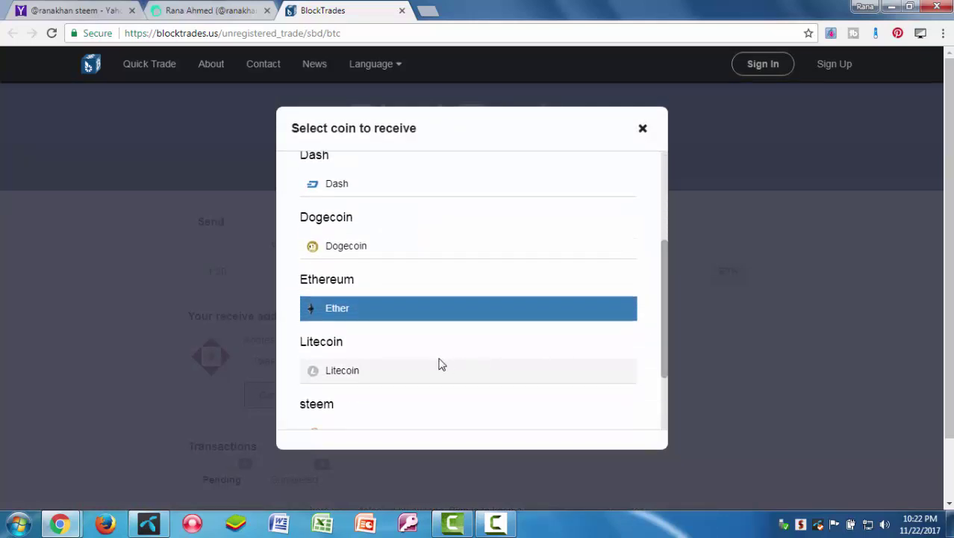
left_click(342, 374)
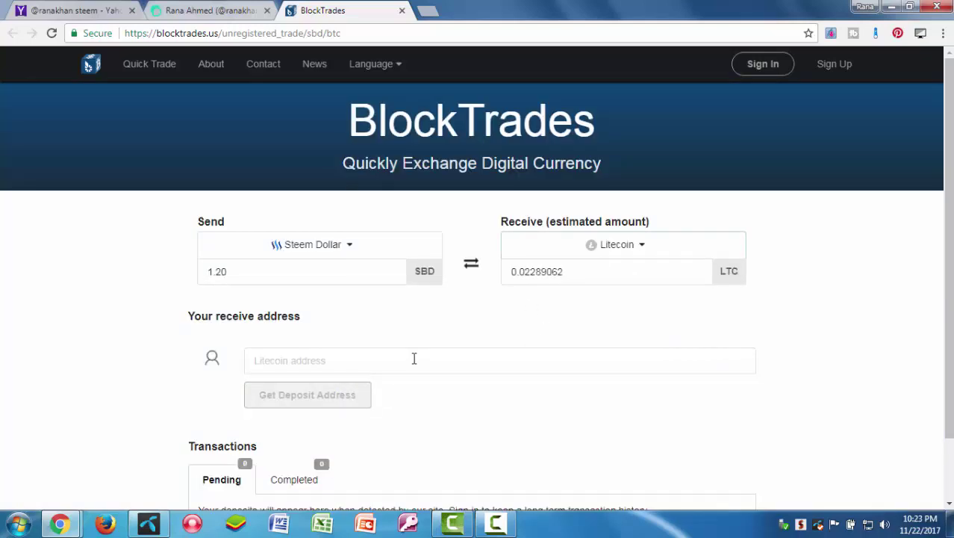
- In the Coinbase window, close the ETH address dialog, display the LTC Wallet's receive address and copy it
mouse_move(60, 523)
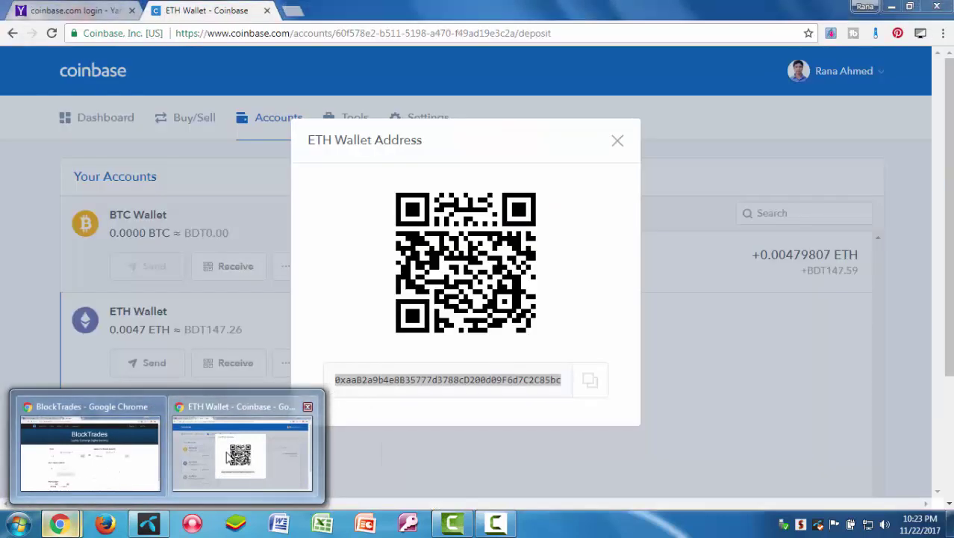
left_click(242, 452)
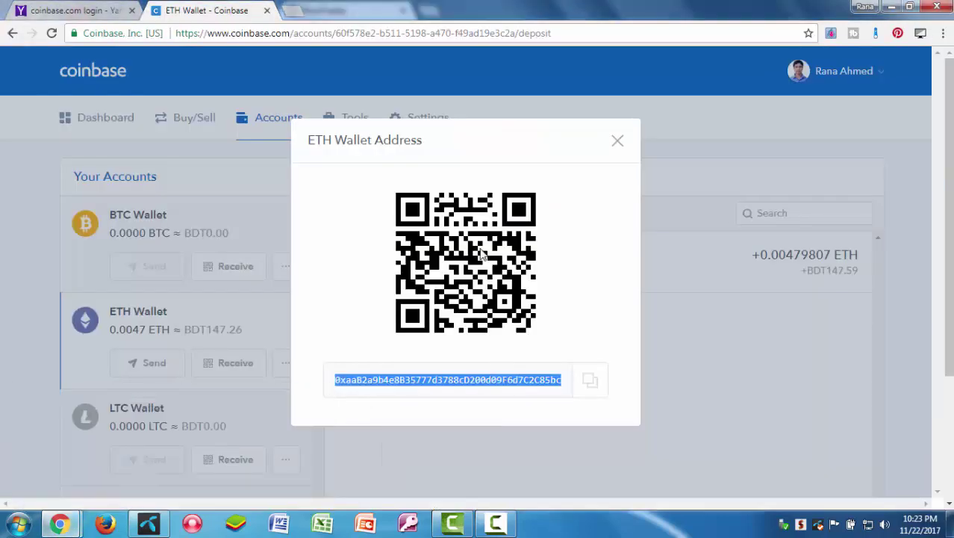
left_click(619, 144)
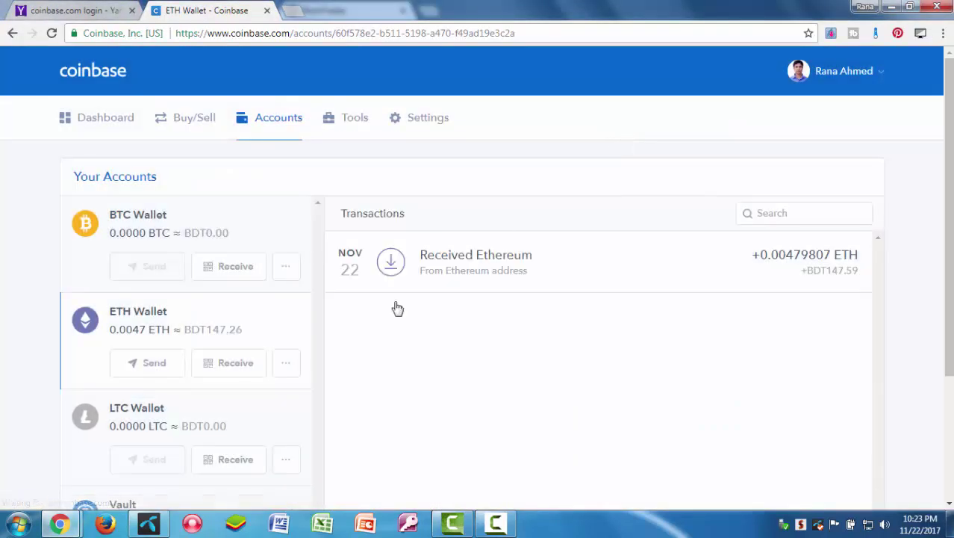
left_click(230, 465)
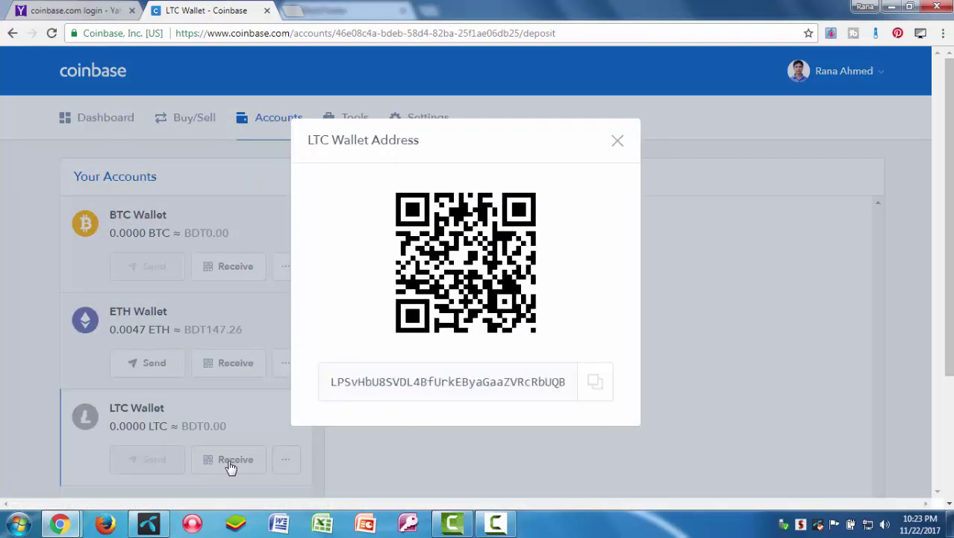
left_click_drag(331, 384, 577, 388)
right_click(550, 382)
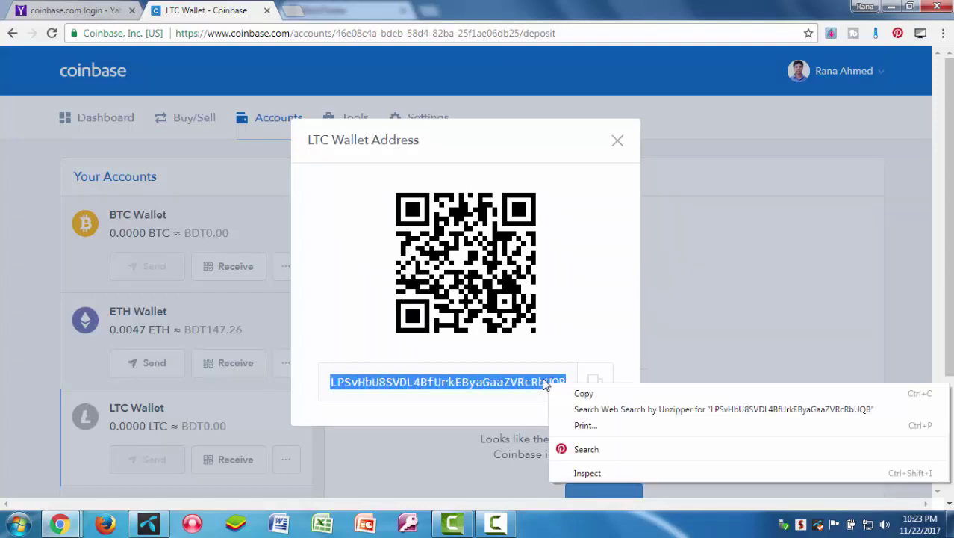
left_click(588, 394)
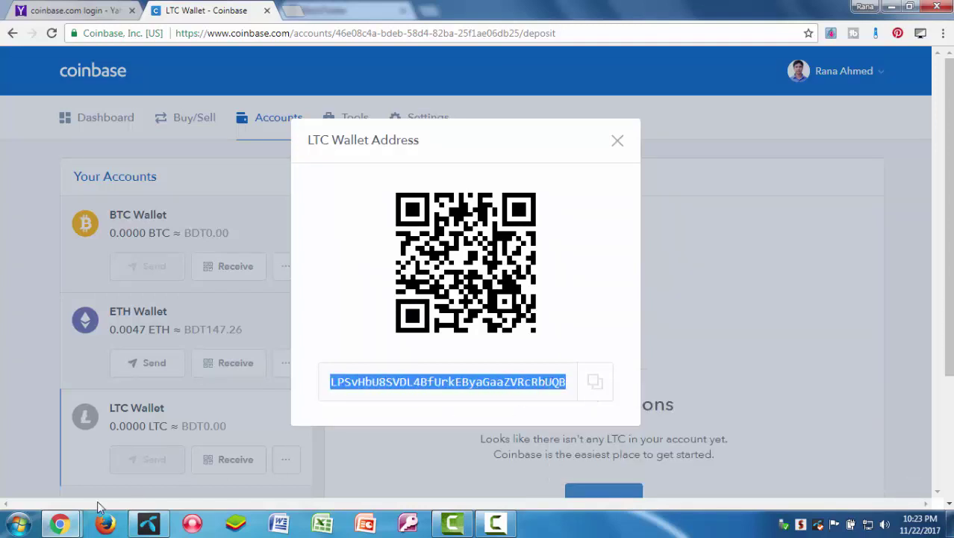
- Switch back to BlockTrades and paste the copied Litecoin wallet address as the receive address
mouse_move(60, 522)
left_click(105, 479)
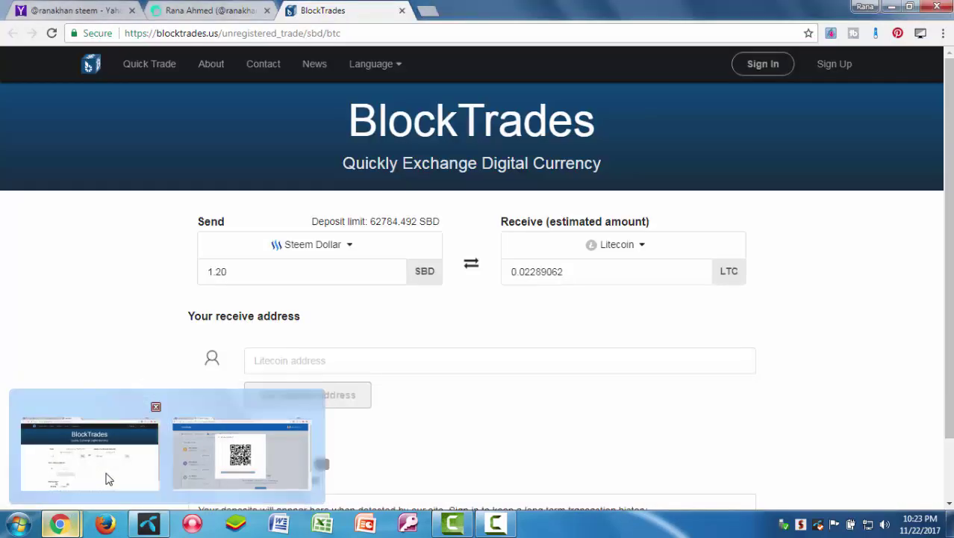
right_click(367, 368)
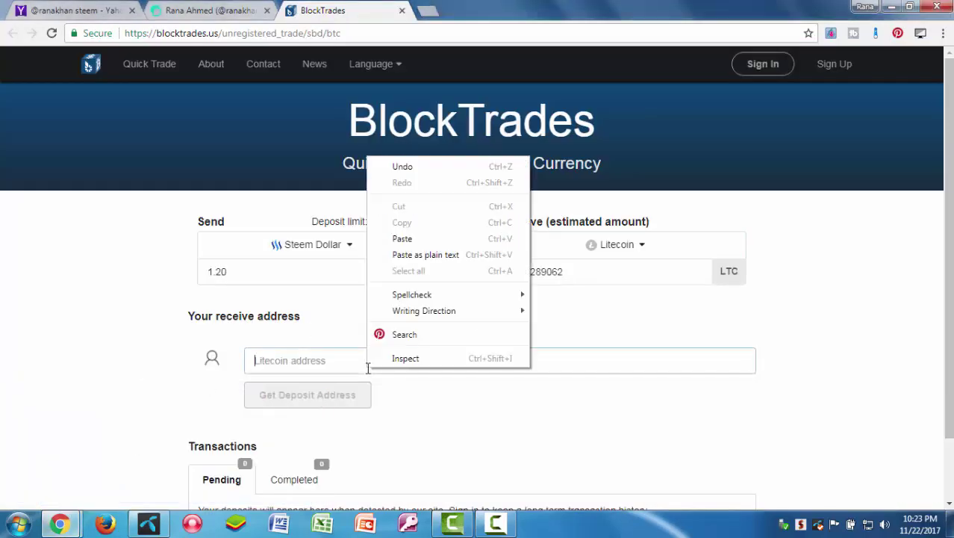
left_click(420, 240)
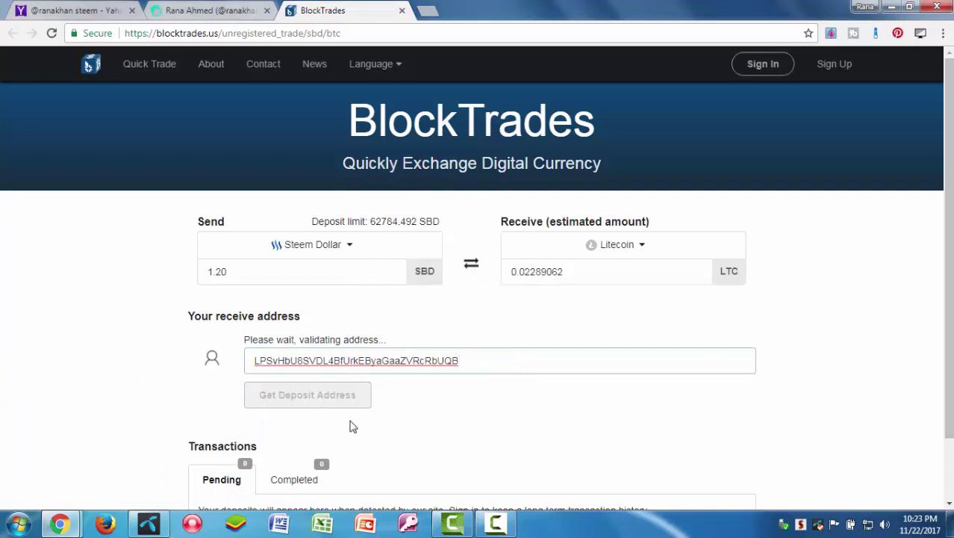